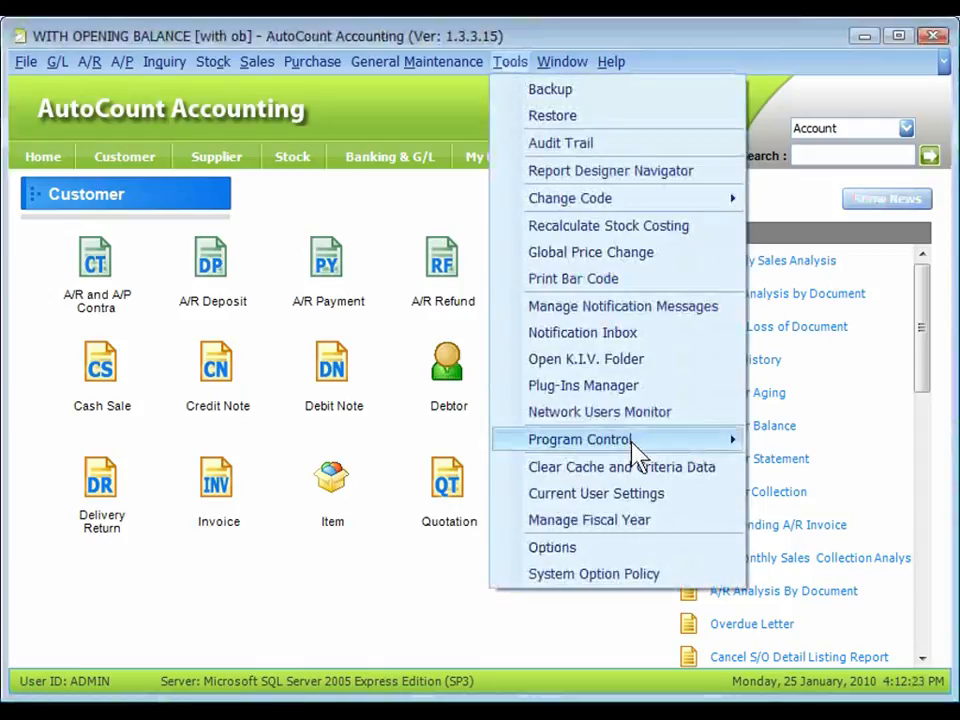
Enable the Advanced Multi-Currency module in the account book's module settings.
{"action": "left_click", "coordinate": [803, 472]}
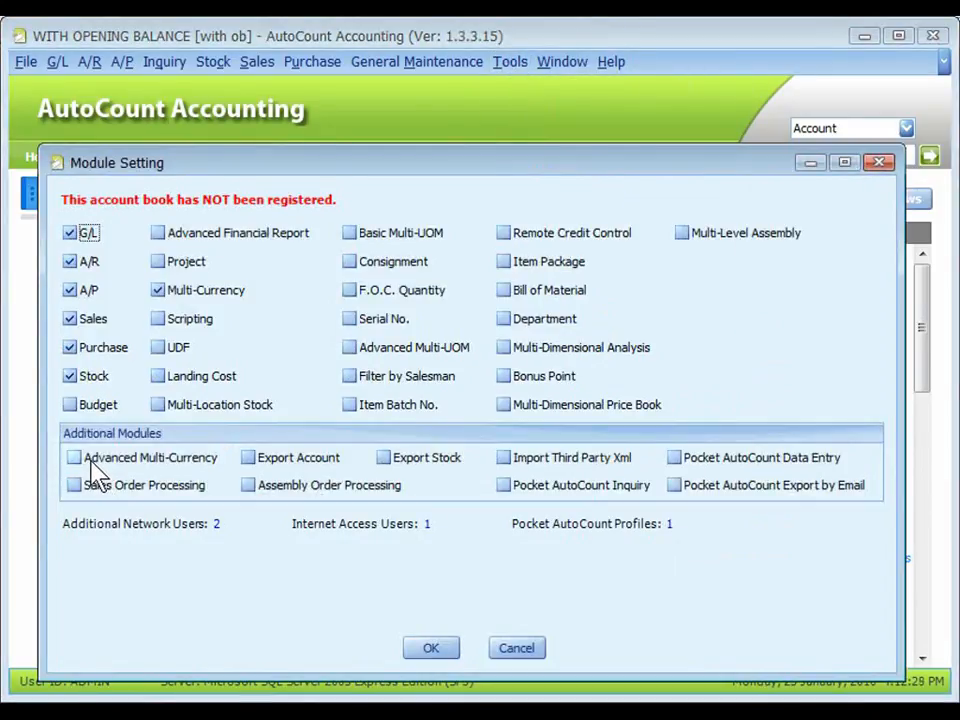
{"action": "left_click", "coordinate": [76, 462]}
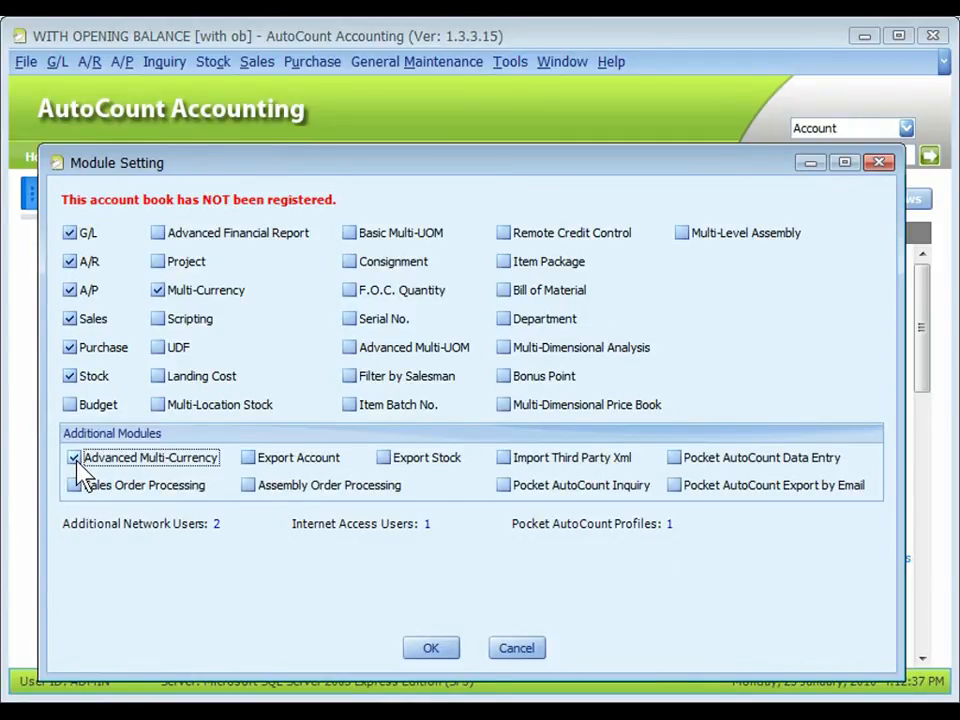
{"action": "left_click", "coordinate": [430, 650]}
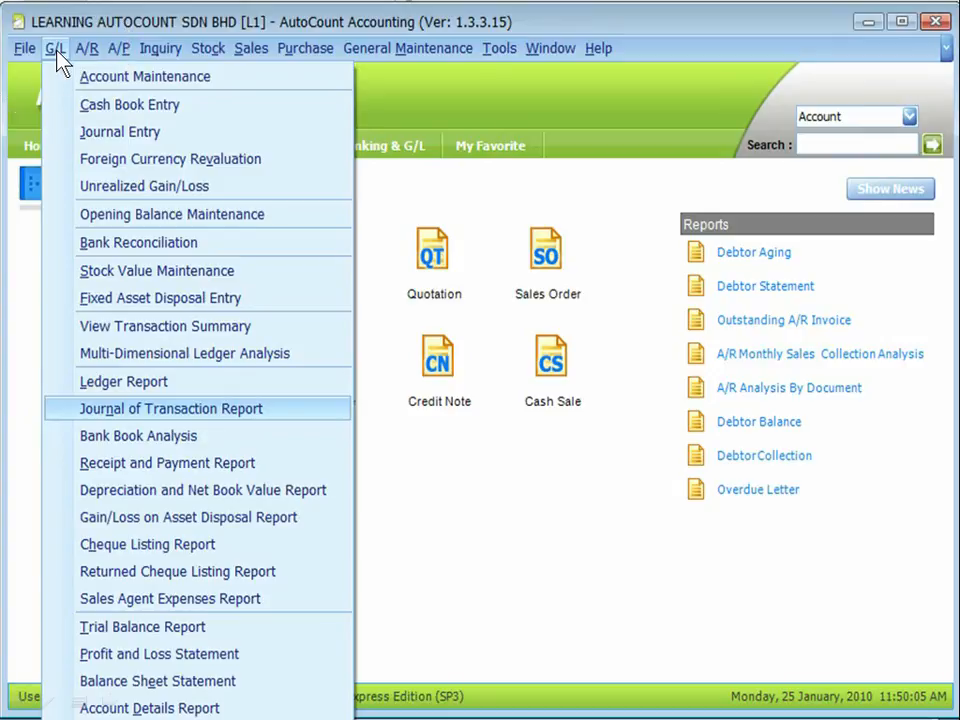
Check the Journal of Transaction report and run the Ledger report for account 300-U002 from 13-09-2009 to 30-09-2009.
{"action": "left_click", "coordinate": [249, 412]}
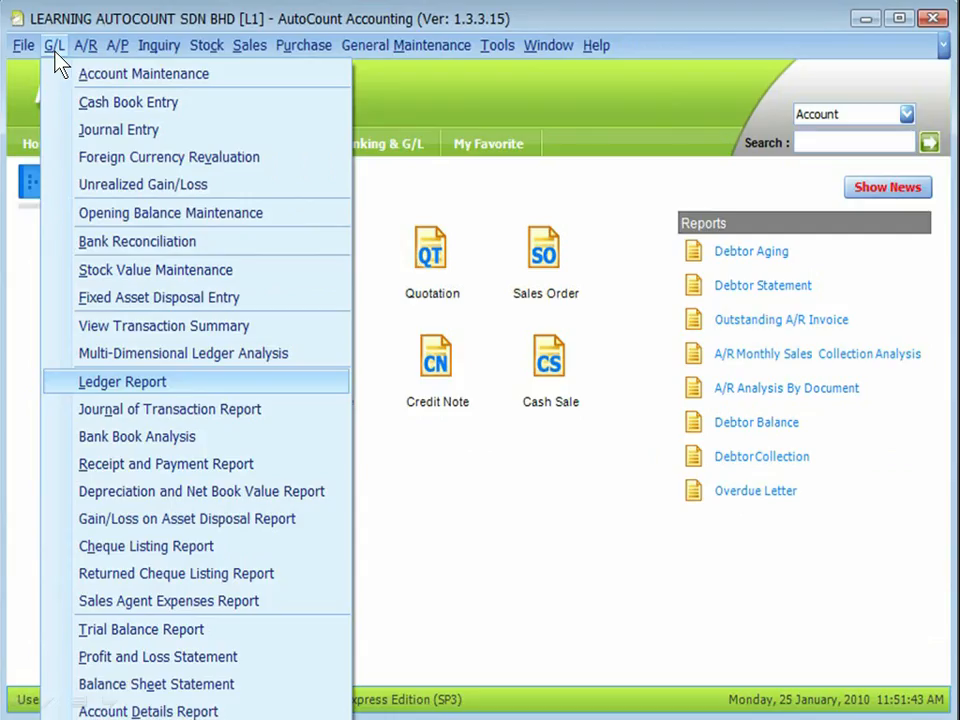
{"action": "left_click", "coordinate": [181, 384]}
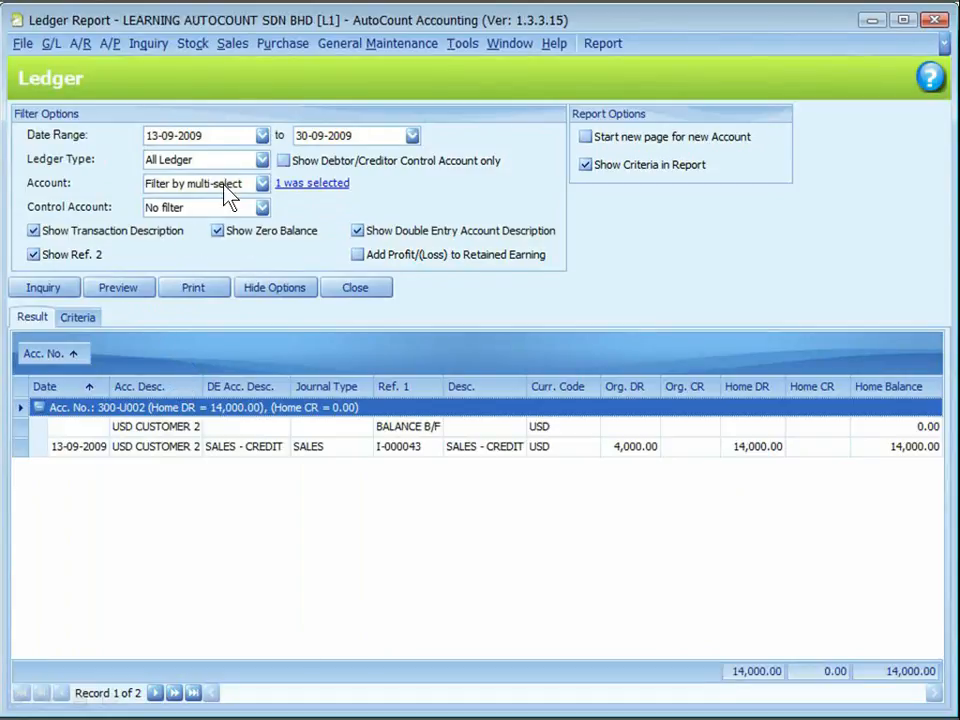
{"action": "left_click", "coordinate": [51, 286]}
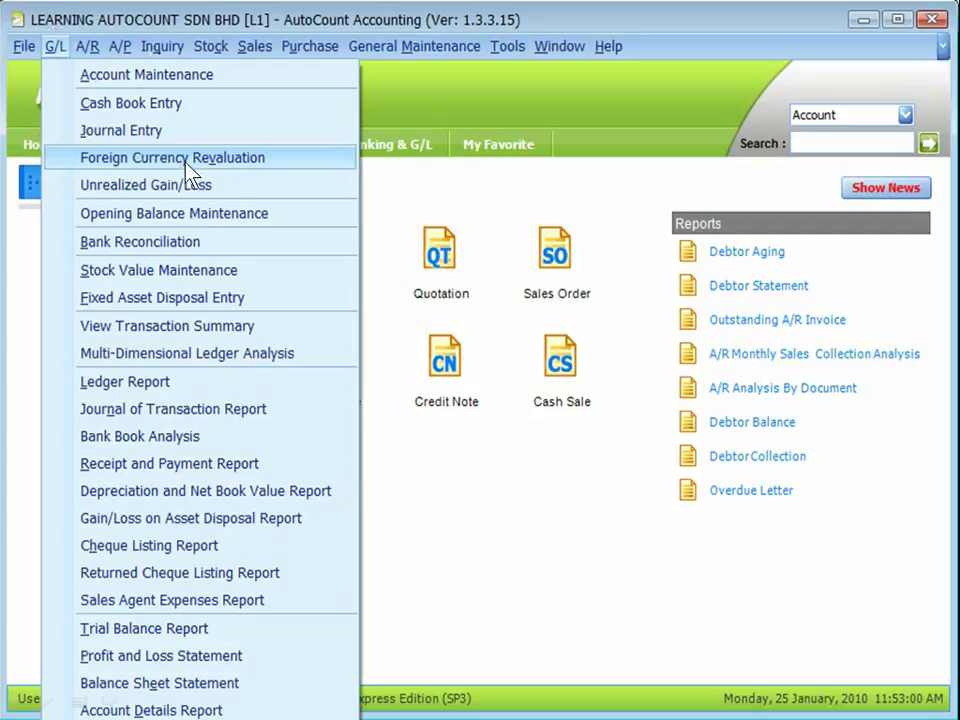
Create a foreign currency revaluation described FOREX REVALUATION 14/9, dated 14/09/2009, revaluing USD at 3.4500.
{"action": "left_click", "coordinate": [189, 160]}
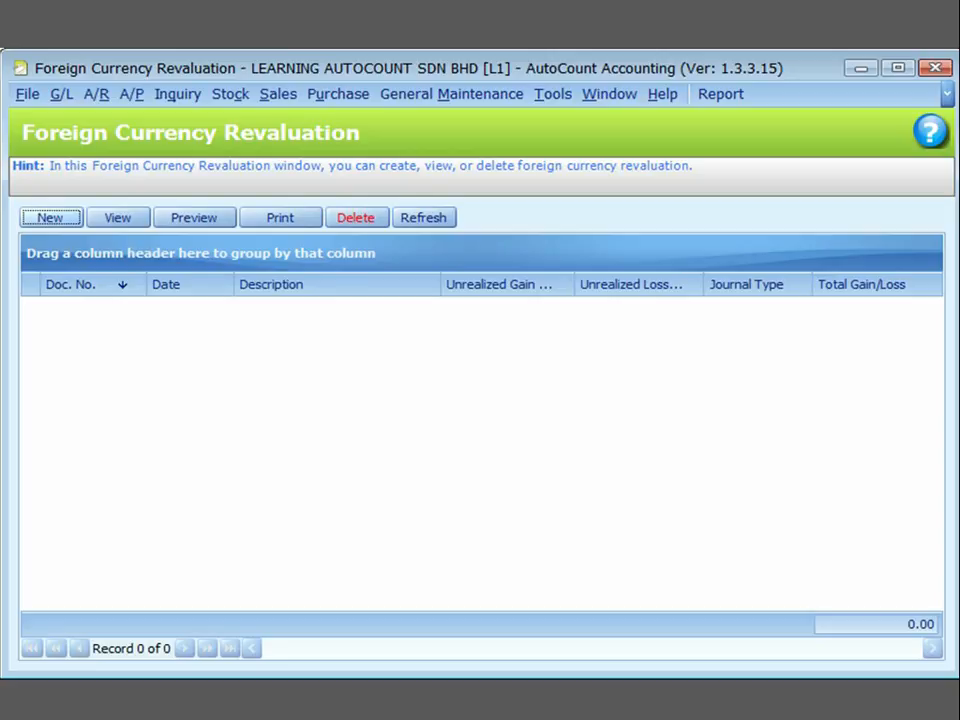
{"action": "left_click", "coordinate": [410, 418]}
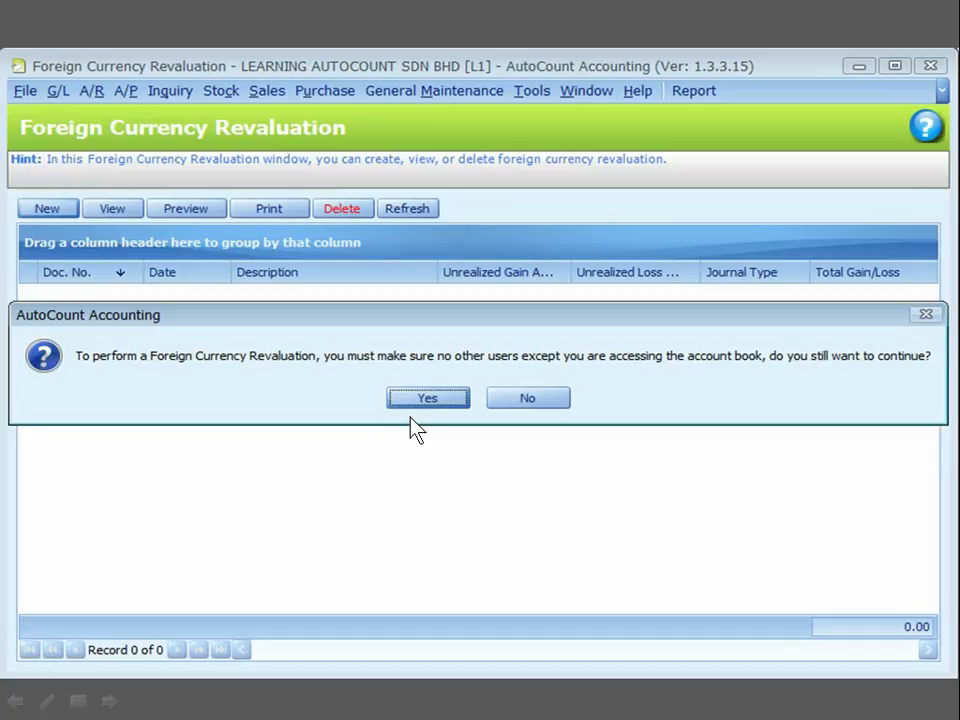
{"action": "left_click", "coordinate": [428, 398]}
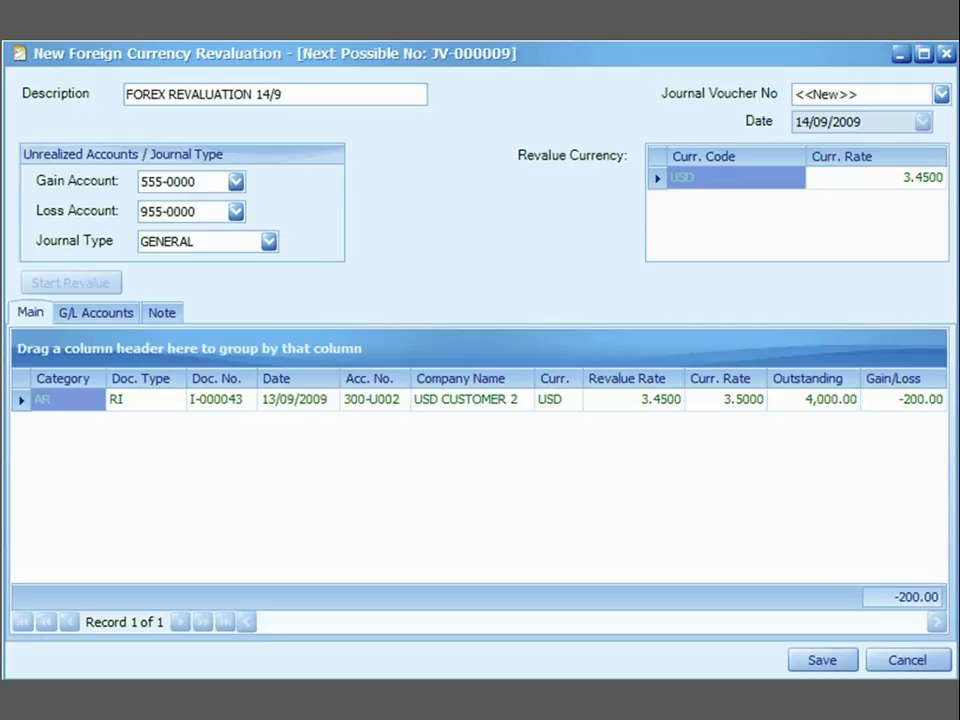
{"action": "key", "text": "ctrl"}
{"action": "key", "text": "ctrl"}
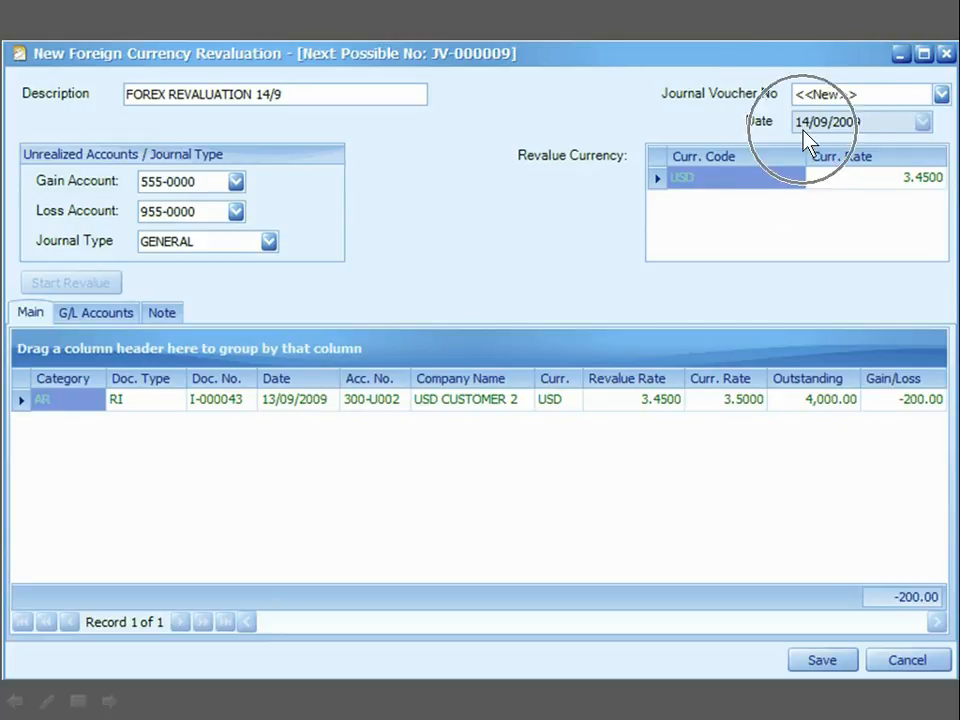
{"action": "key", "text": "ctrl"}
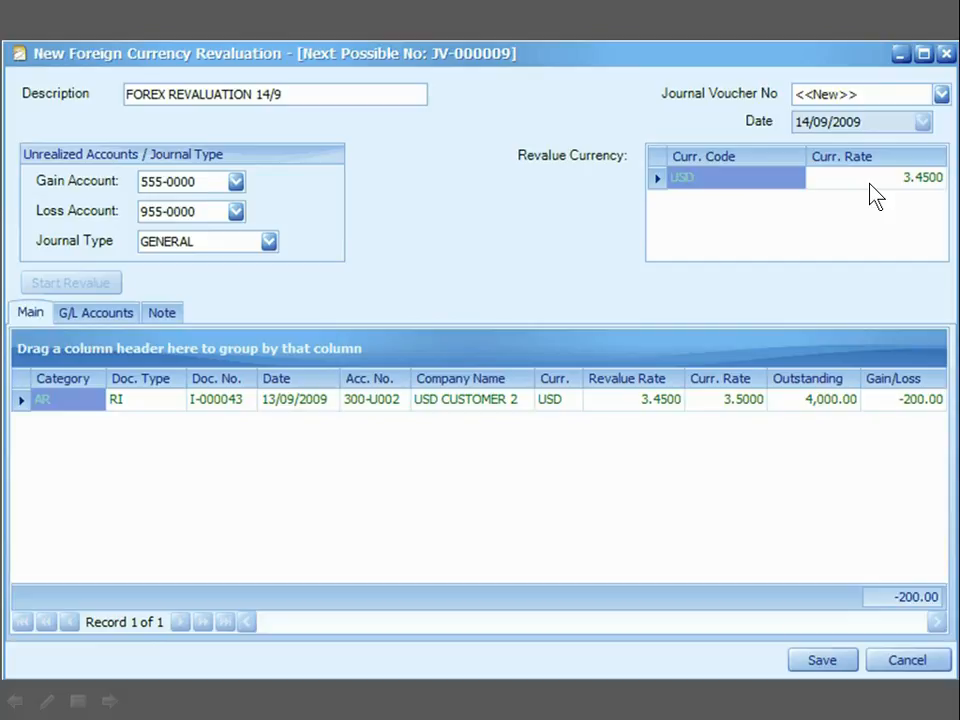
{"action": "key", "text": "ctrl"}
{"action": "key", "text": "ctrl"}
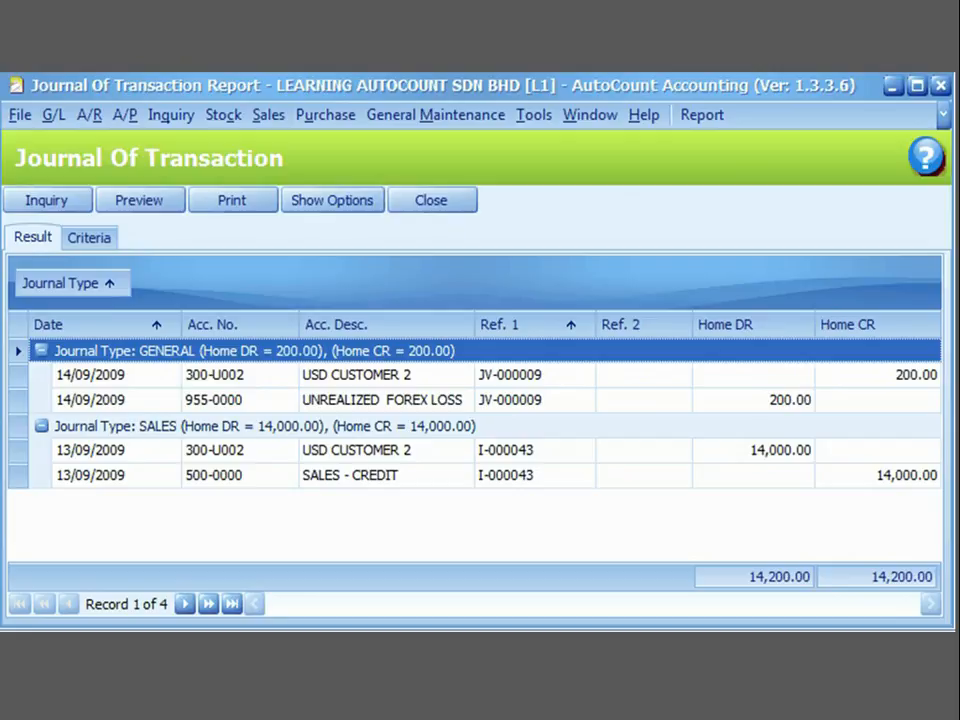
Examine the 14/09/2009 revaluation postings in the Journal of Transaction and Ledger reports.
{"action": "left_click", "coordinate": [758, 396]}
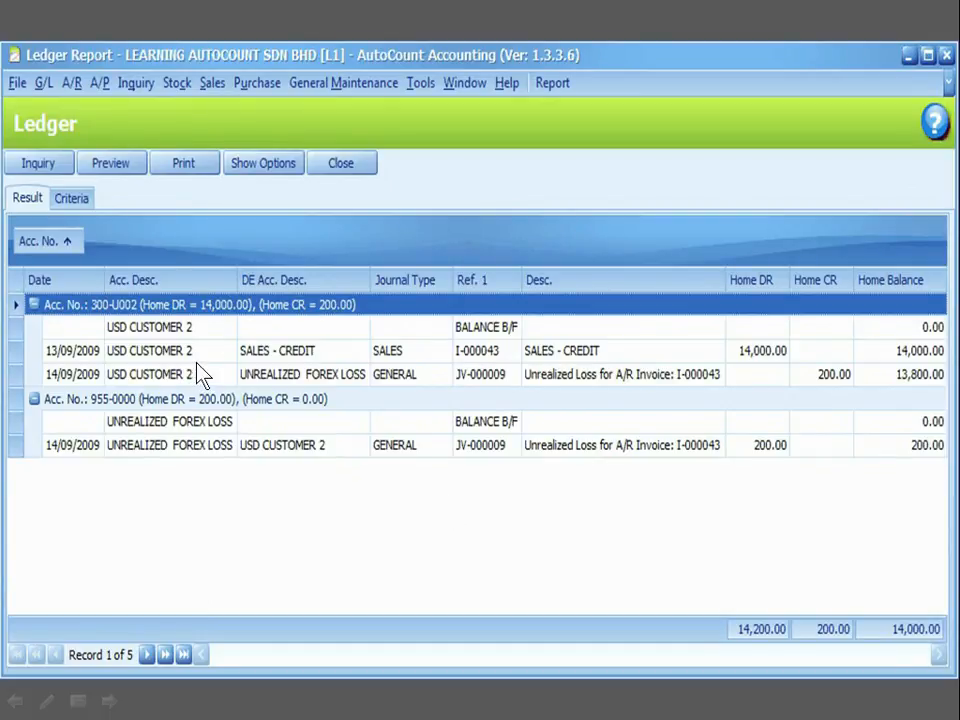
{"action": "left_click", "coordinate": [180, 428]}
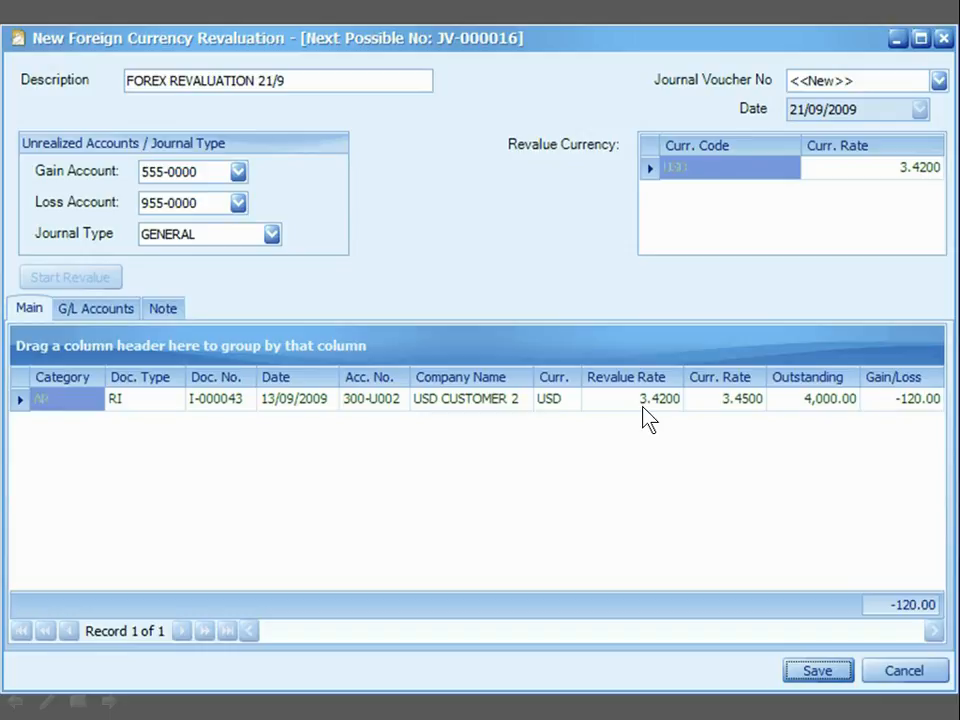
Save the revaluation FOREX REVALUATION 21/9, dated 21/09/2009 with USD at 3.4200, and close the revaluation list.
{"action": "left_click", "coordinate": [707, 401]}
{"action": "left_click", "coordinate": [815, 670]}
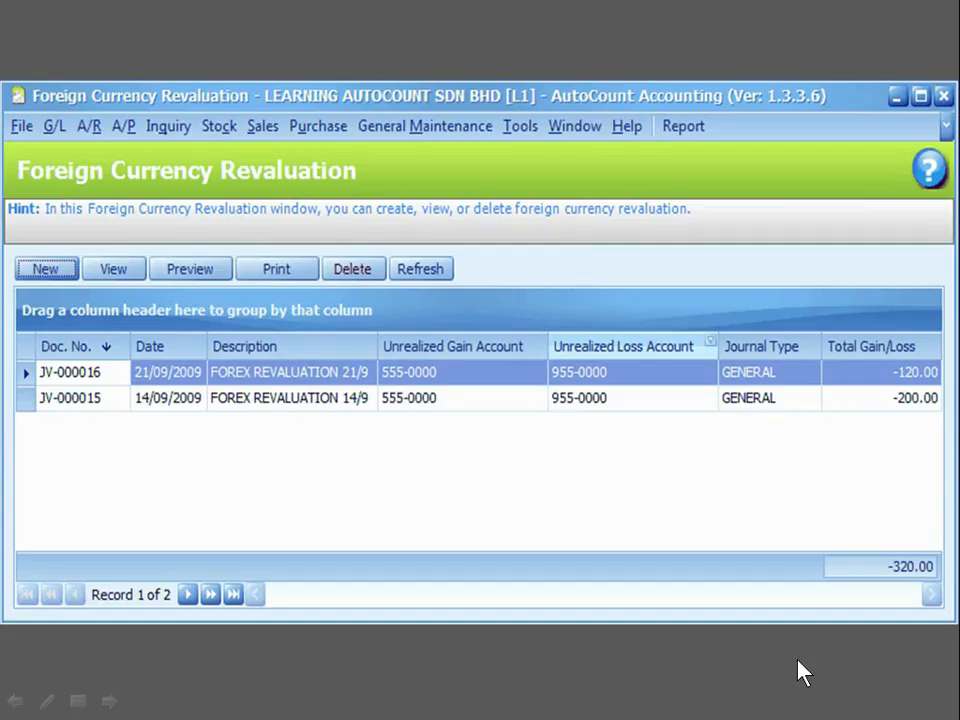
{"action": "left_click", "coordinate": [945, 97]}
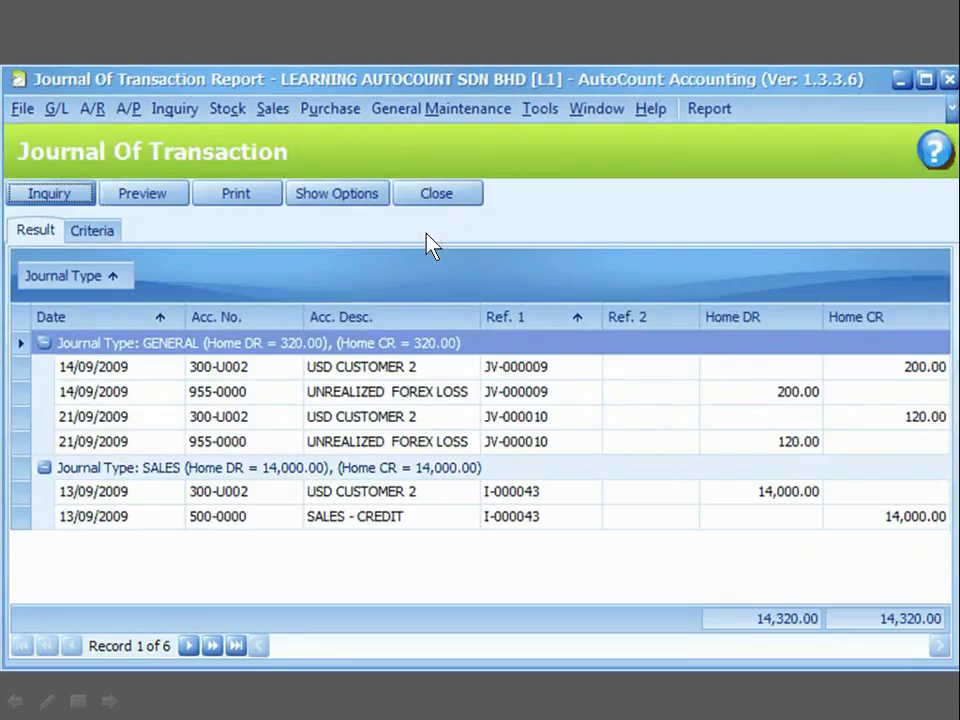
Examine the 21/09/2009 revaluation postings in the Journal of Transaction and Ledger reports.
{"action": "left_click", "coordinate": [778, 437]}
{"action": "left_click", "coordinate": [758, 431]}
{"action": "left_click", "coordinate": [775, 385]}
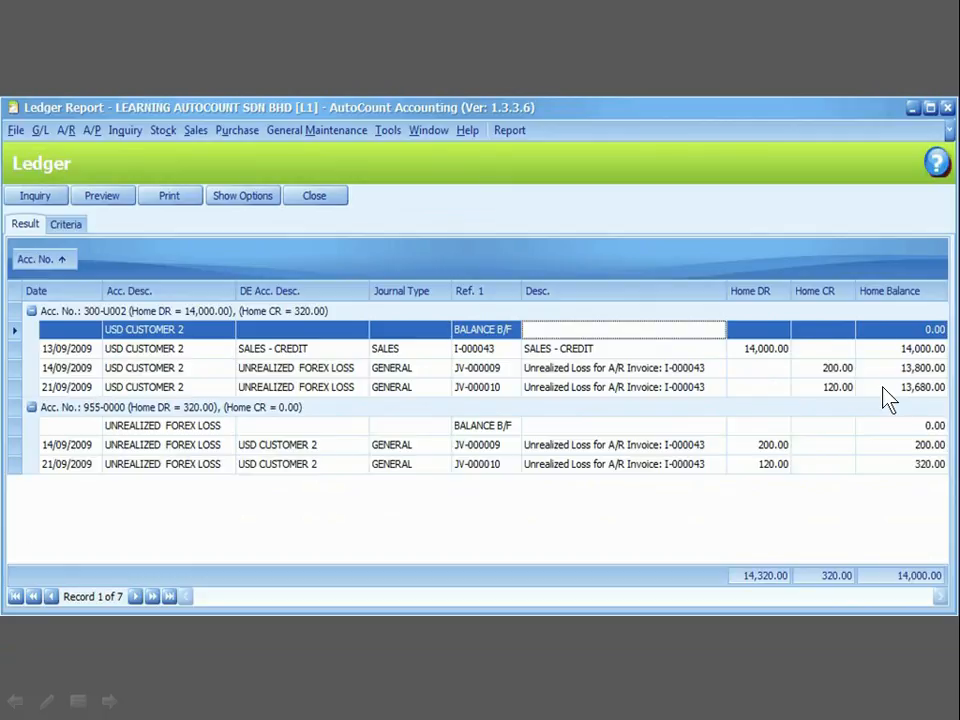
{"action": "left_click", "coordinate": [862, 458]}
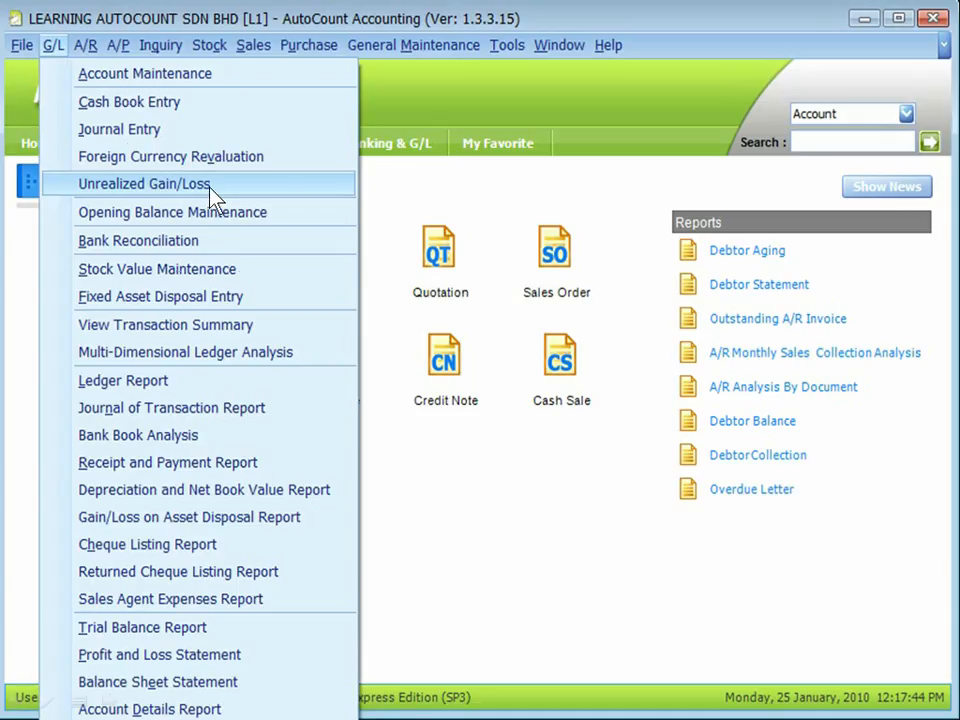
Create and save an unrealized gain/loss entry described Unrealized 14/9, dated 14/09/2009, with USD at 3.4500.
{"action": "left_click", "coordinate": [212, 193]}
{"action": "left_click", "coordinate": [58, 200]}
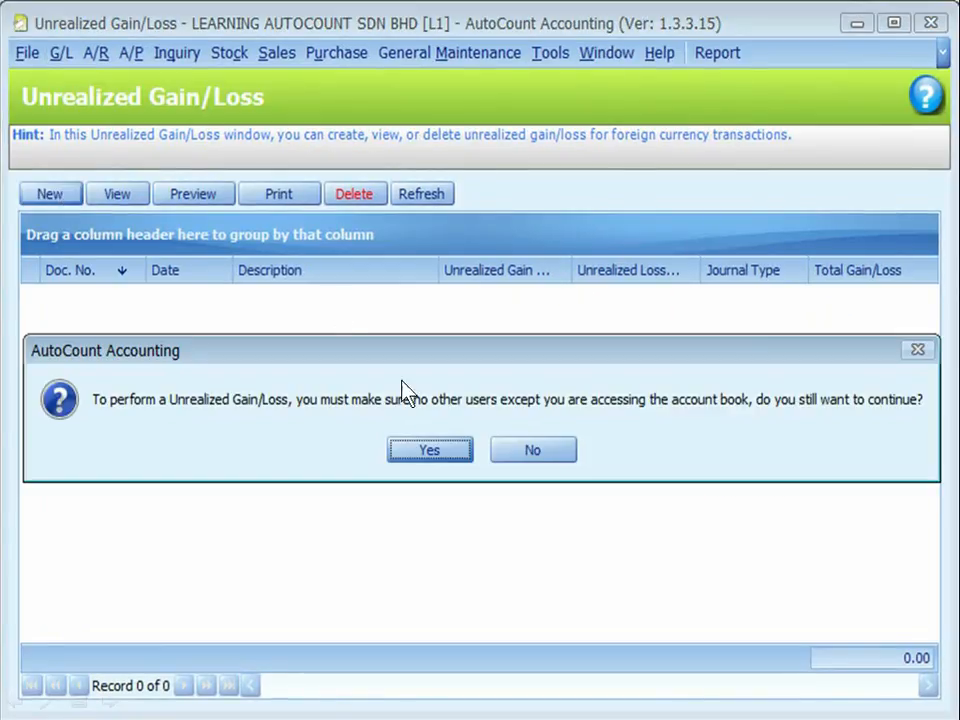
{"action": "left_click", "coordinate": [431, 452]}
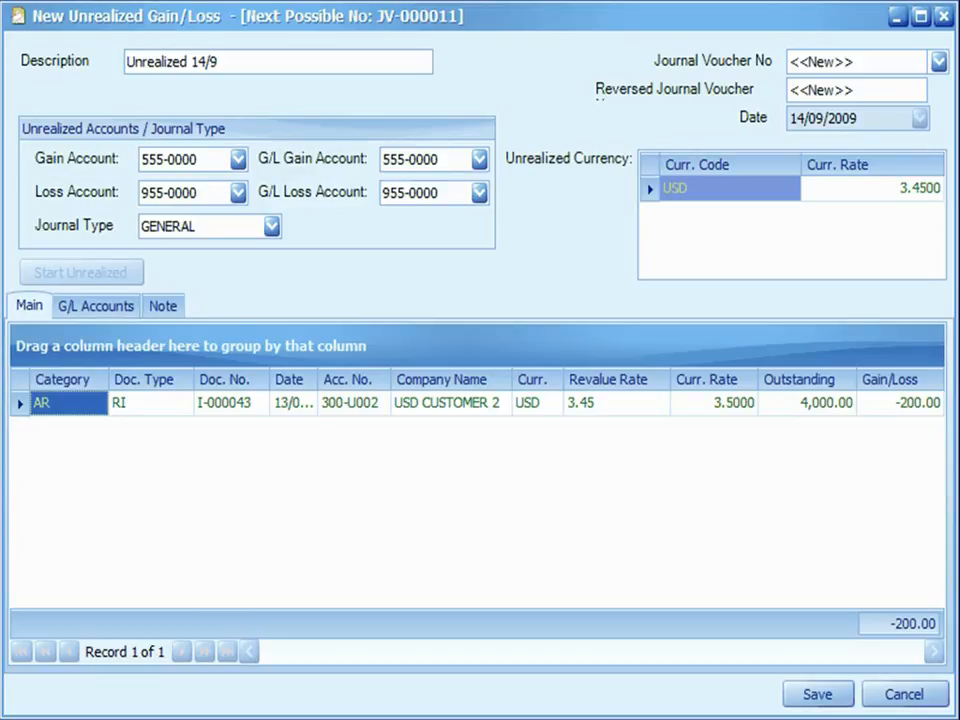
{"action": "left_click", "coordinate": [196, 68]}
{"action": "left_click", "coordinate": [214, 190]}
{"action": "left_click", "coordinate": [840, 116]}
{"action": "left_click", "coordinate": [809, 122]}
{"action": "left_click", "coordinate": [829, 206]}
{"action": "left_click", "coordinate": [815, 693]}
Examine the unrealized loss posting of 14/09/2009 and its reversal in the journal report, and check the Ledger report.
{"action": "left_click", "coordinate": [197, 253]}
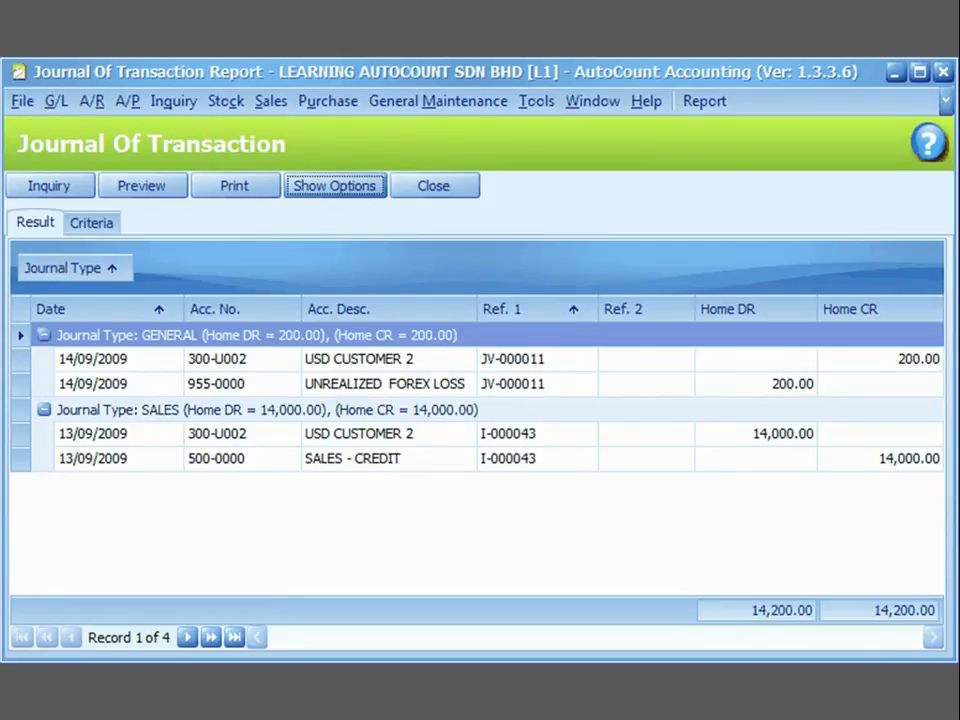
{"action": "left_click", "coordinate": [80, 374]}
{"action": "left_click", "coordinate": [745, 390]}
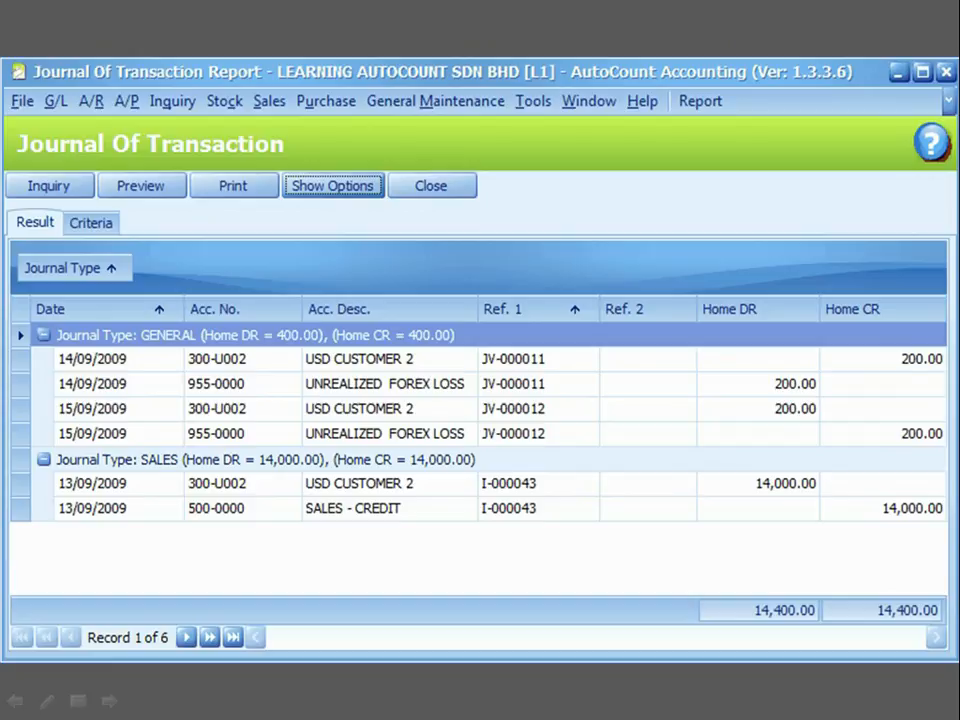
{"action": "left_click", "coordinate": [50, 190]}
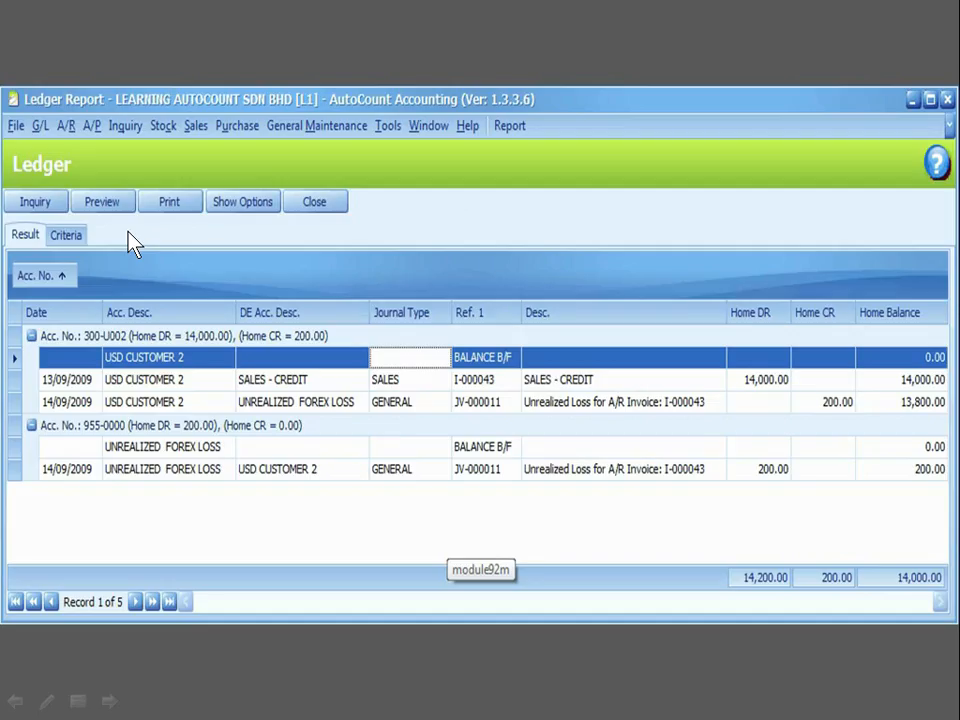
{"action": "left_click", "coordinate": [128, 232]}
Save a new unrealized gain/loss entry described Unrealized 21/9, dated 21/09/2009, with USD at 3.4200.
{"action": "key", "text": "ctrl"}
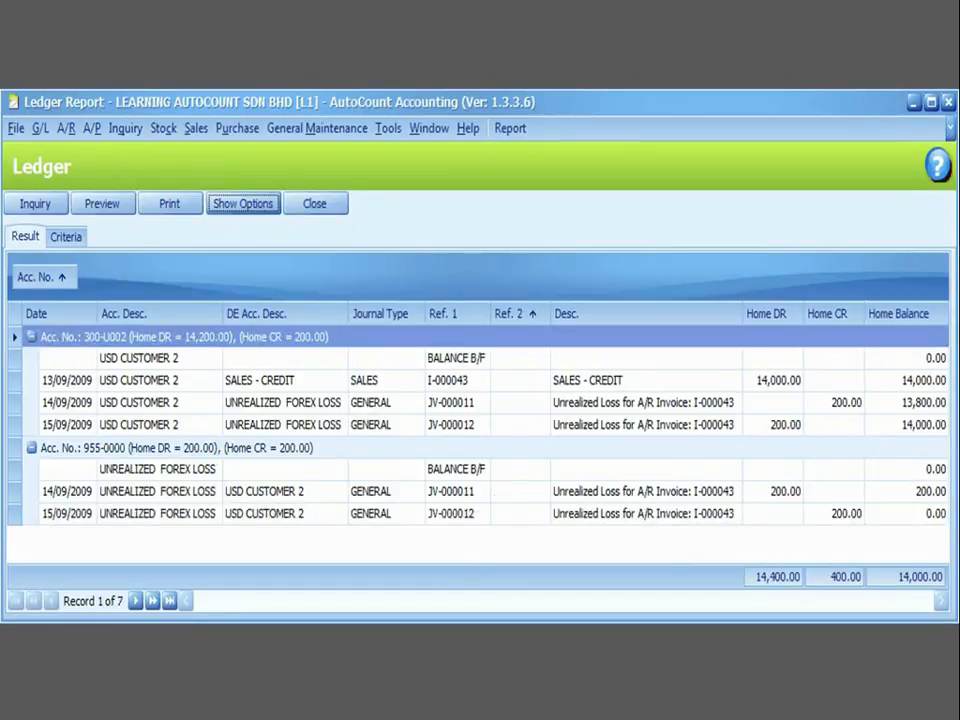
{"action": "key", "text": "ctrl"}
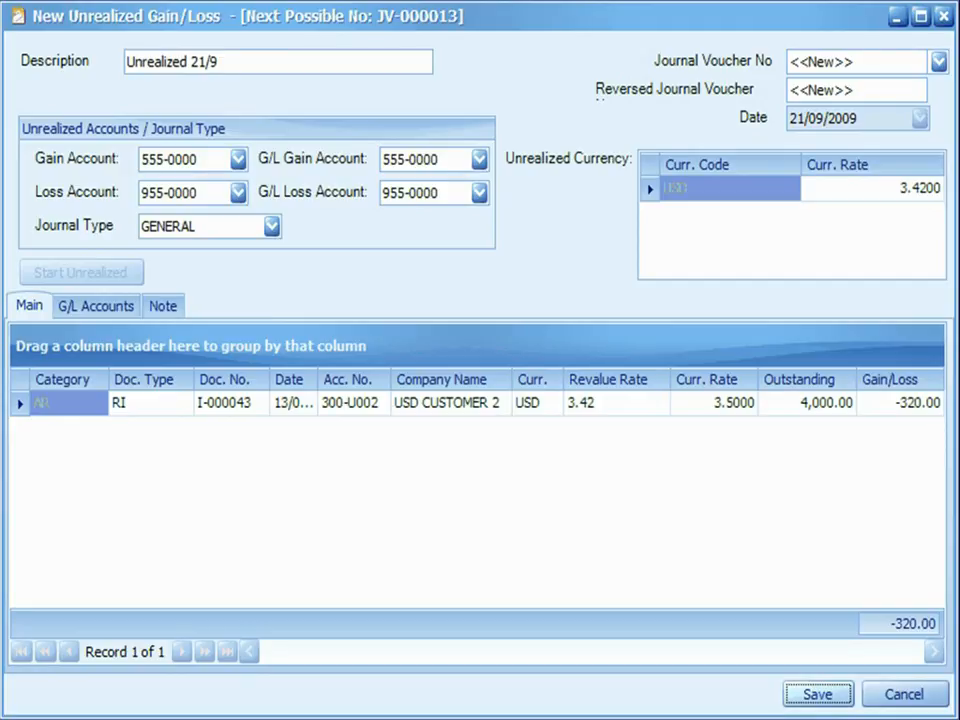
{"action": "left_click", "coordinate": [810, 700]}
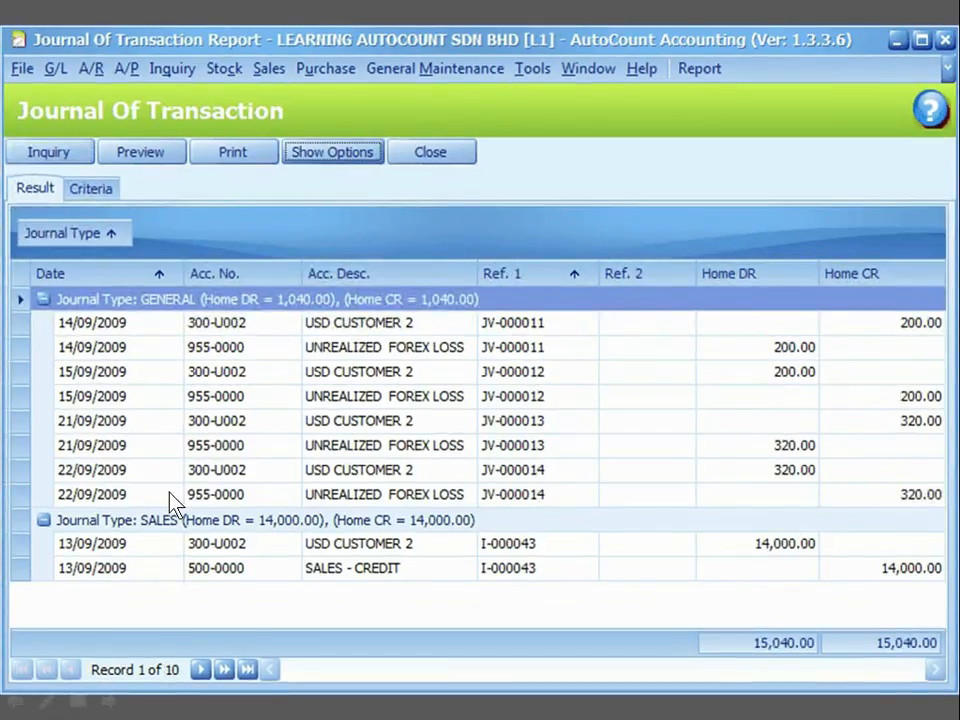
Examine the 21/09/2009 unrealized loss posting and its 22/09/2009 reversal in the Journal of Transaction report.
{"action": "left_click", "coordinate": [170, 500]}
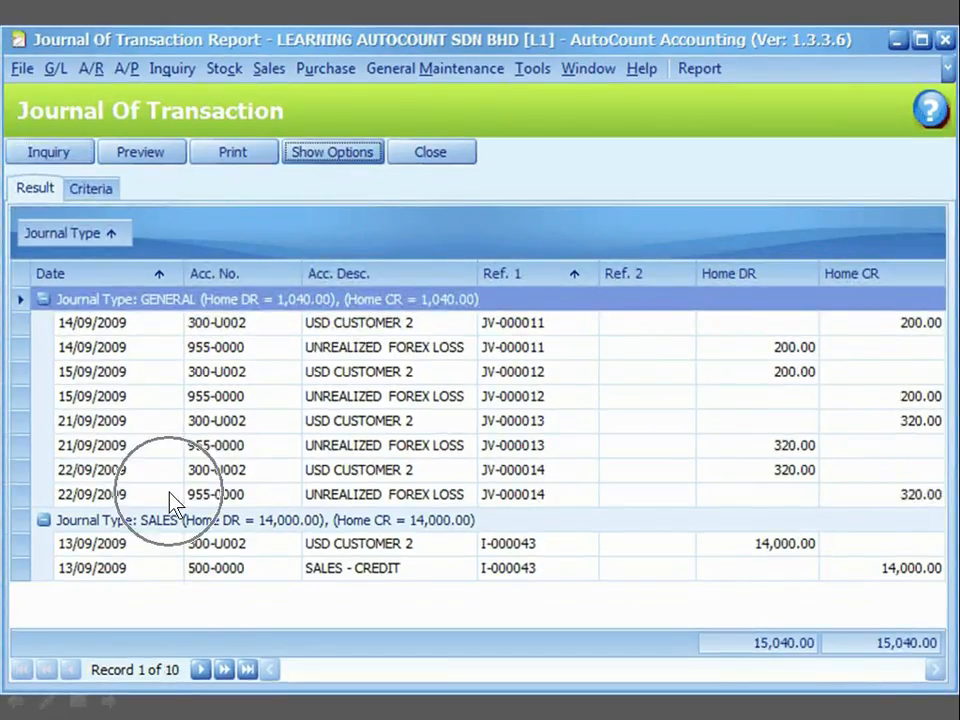
{"action": "left_click", "coordinate": [864, 500]}
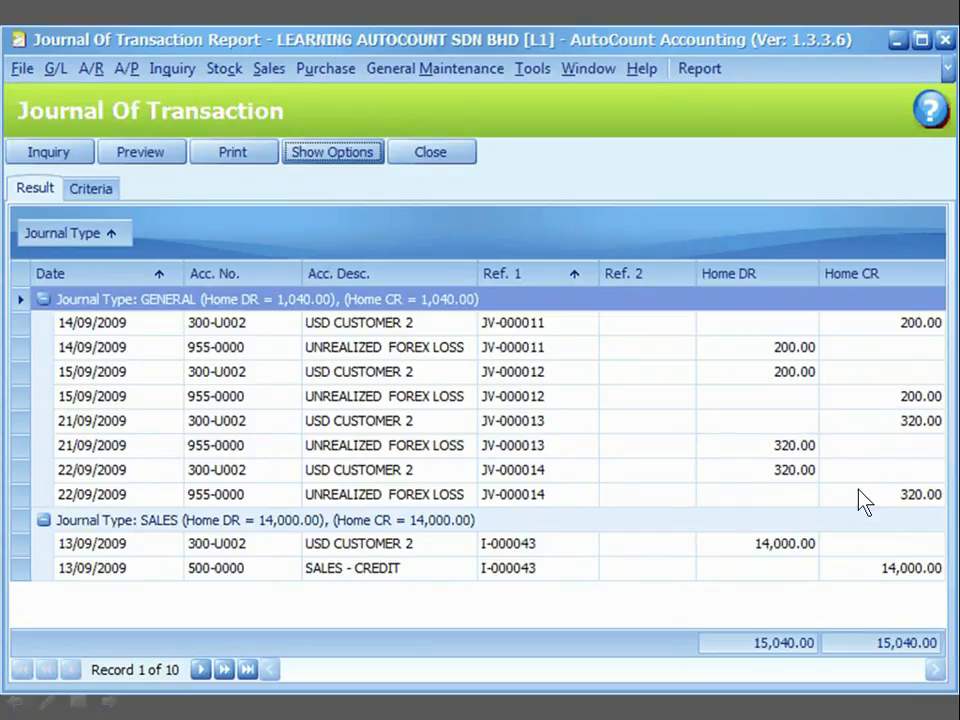